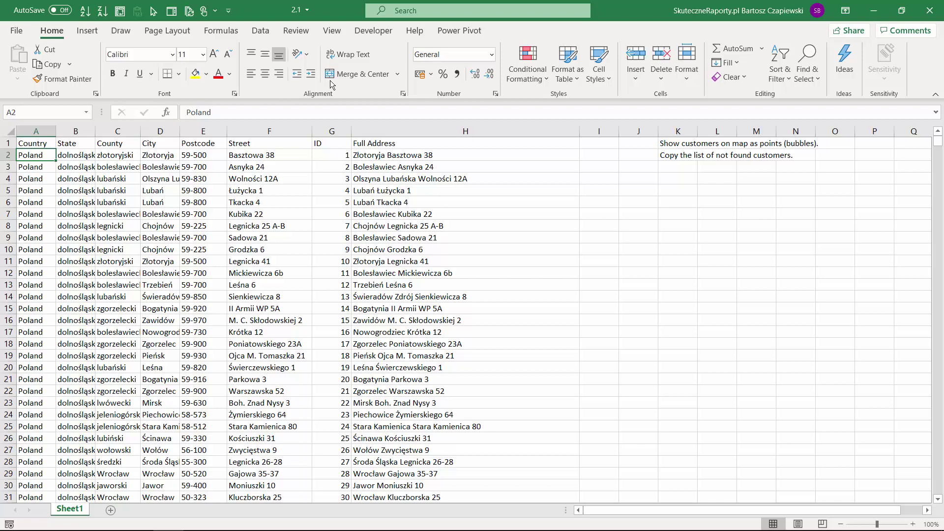
Convert the customer range A1:H1196 into table Table2 and bring up the 3D Map menu
{"action": "key", "text": "ctrl+t"}
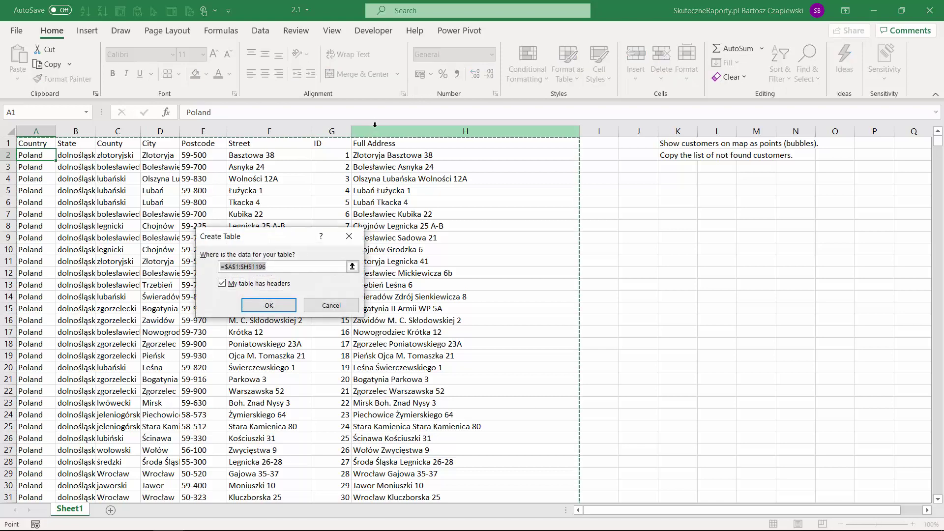
{"action": "key", "text": "Return"}
{"action": "left_click", "coordinate": [120, 167]}
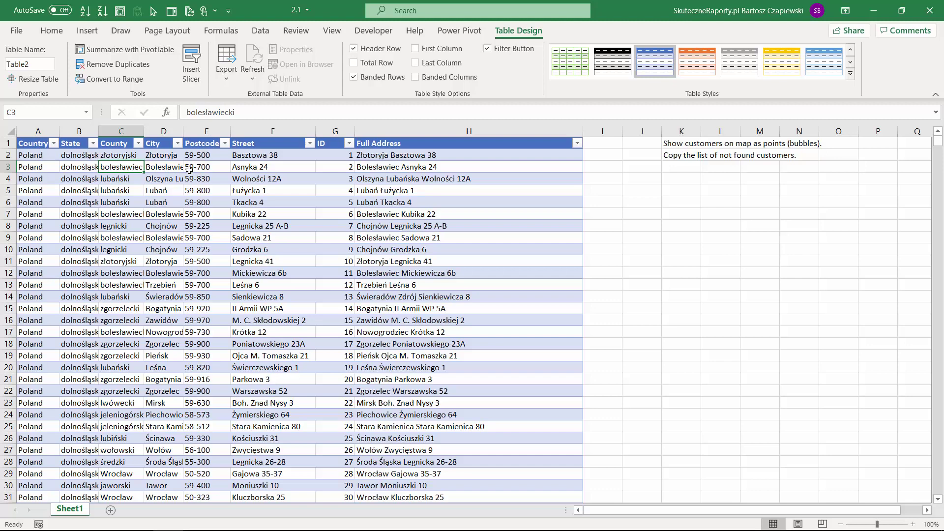
{"action": "left_click", "coordinate": [87, 30]}
{"action": "left_click", "coordinate": [582, 67]}
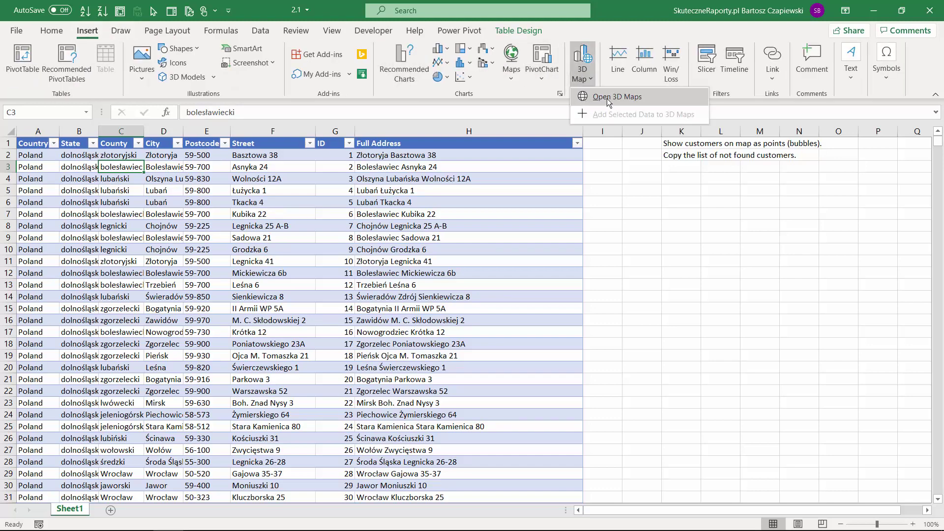
Launch 3D Maps from the customer table, close the Field List, and review the Location fields
{"action": "left_click", "coordinate": [608, 96]}
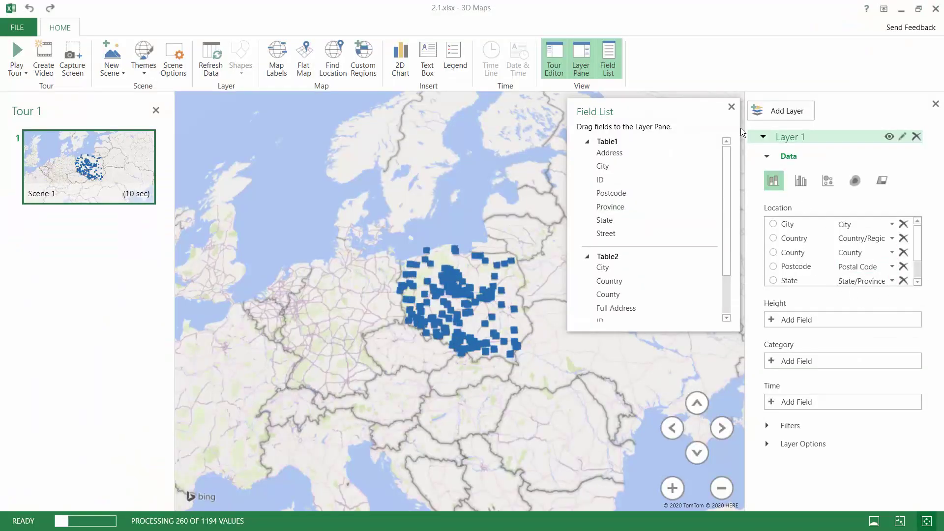
{"action": "left_click", "coordinate": [731, 107]}
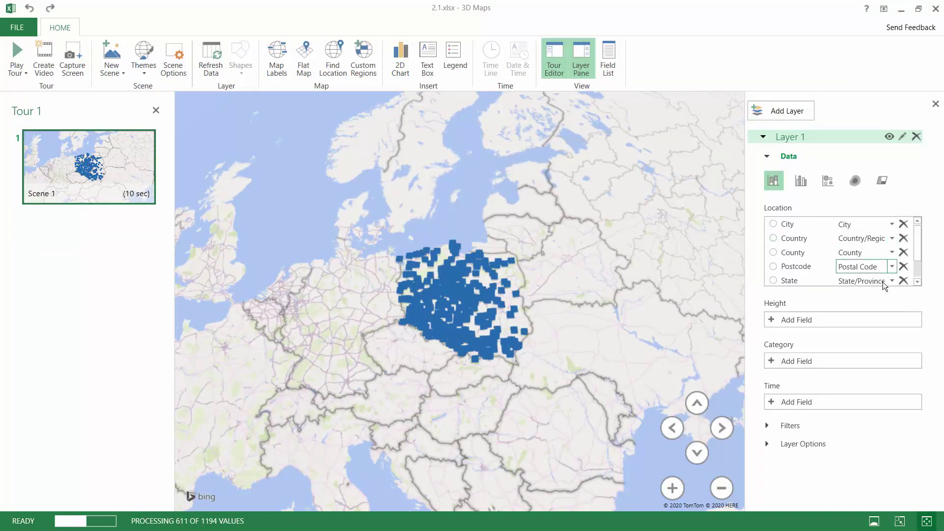
{"action": "mouse_move", "coordinate": [917, 243]}
{"action": "left_mouse_down"}
{"action": "mouse_move", "coordinate": [917, 266]}
{"action": "mouse_move", "coordinate": [918, 239]}
{"action": "left_mouse_up"}
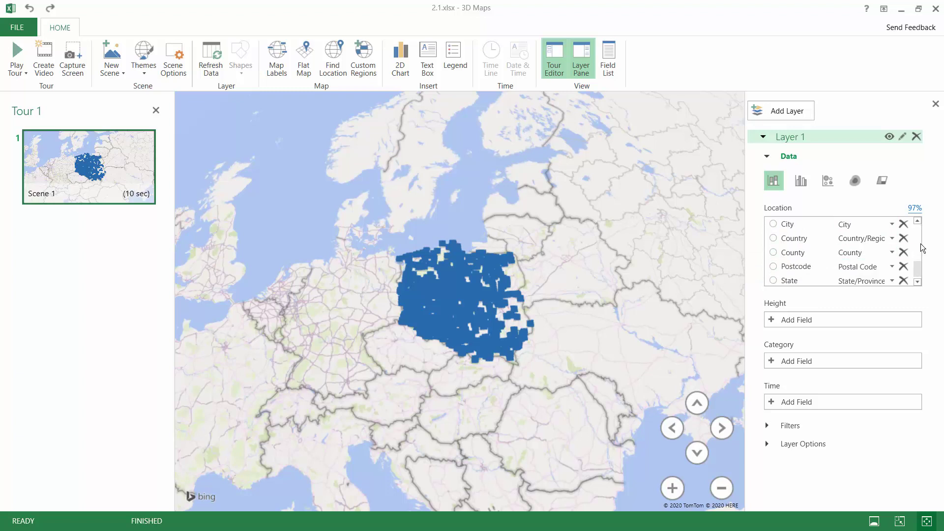
{"action": "scroll", "coordinate": [920, 244], "scroll_direction": "down", "scroll_amount": 1}
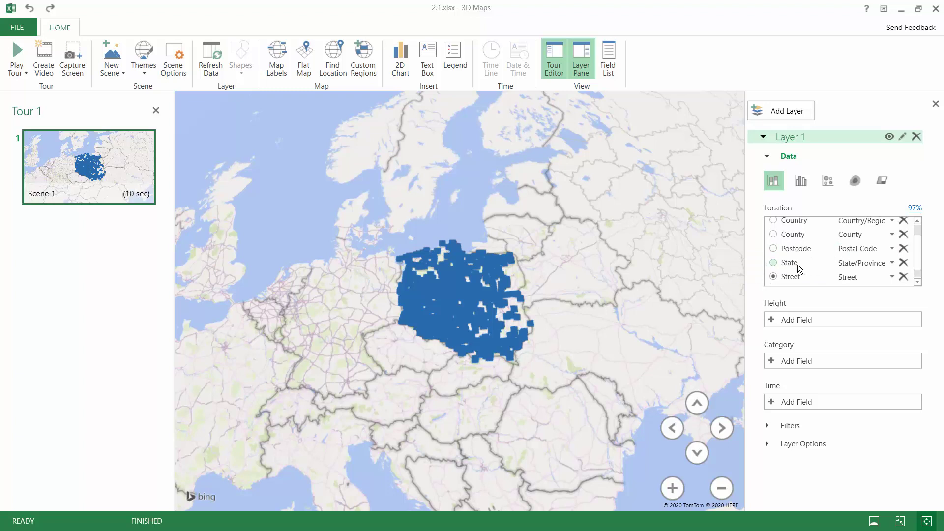
{"action": "scroll", "coordinate": [916, 255], "scroll_direction": "down", "scroll_amount": 1}
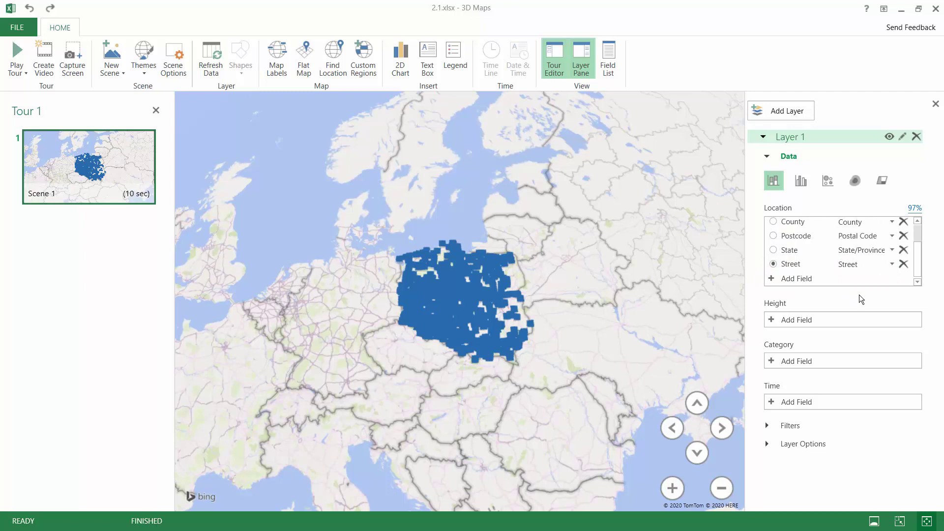
Zoom toward Poland and show customers as Bubbles at 34% size
{"action": "left_click", "coordinate": [697, 403]}
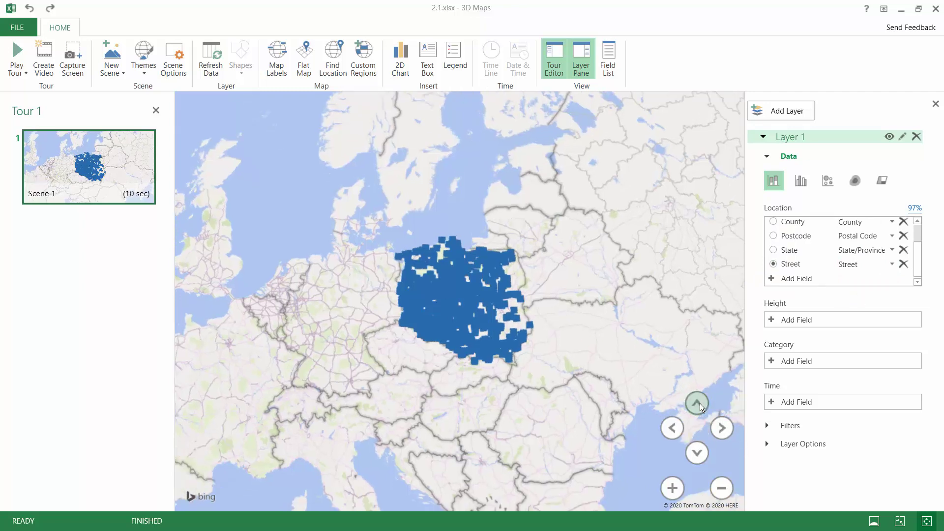
{"action": "scroll", "coordinate": [450, 278], "scroll_direction": "up", "scroll_amount": 5}
{"action": "scroll", "coordinate": [534, 286], "scroll_direction": "down", "scroll_amount": 5}
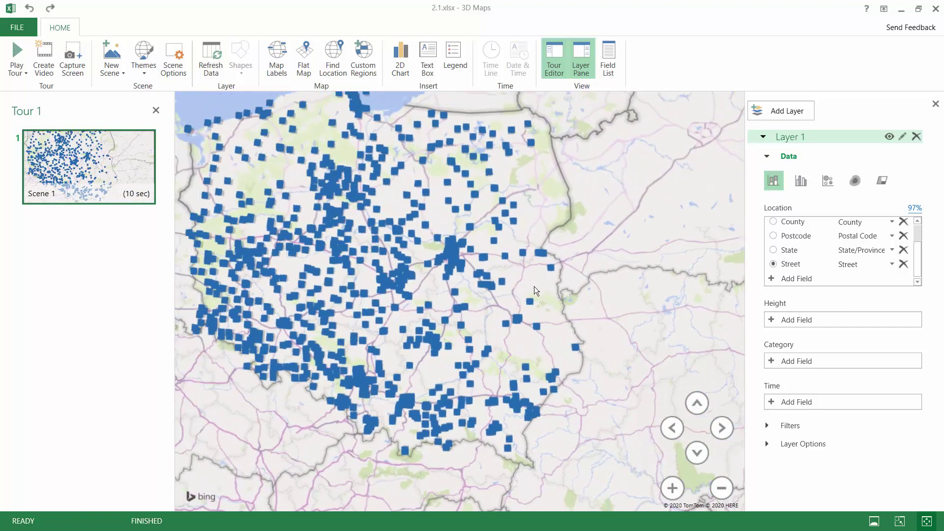
{"action": "left_click", "coordinate": [828, 180]}
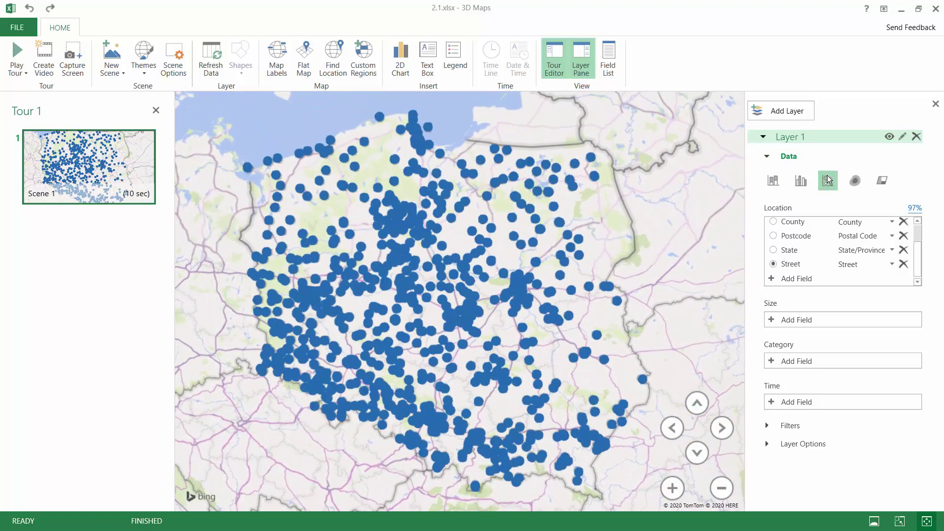
{"action": "left_click", "coordinate": [767, 444]}
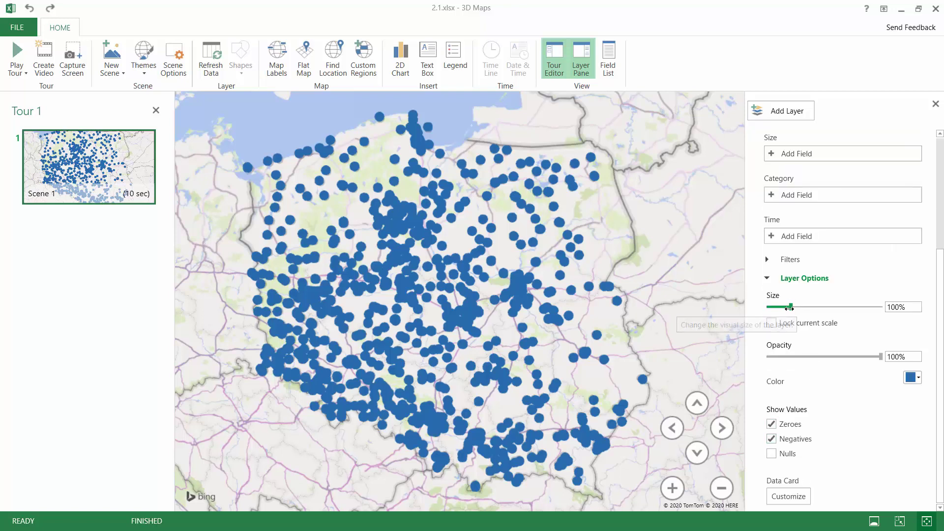
{"action": "left_click_drag", "start_coordinate": [789, 307], "coordinate": [775, 308]}
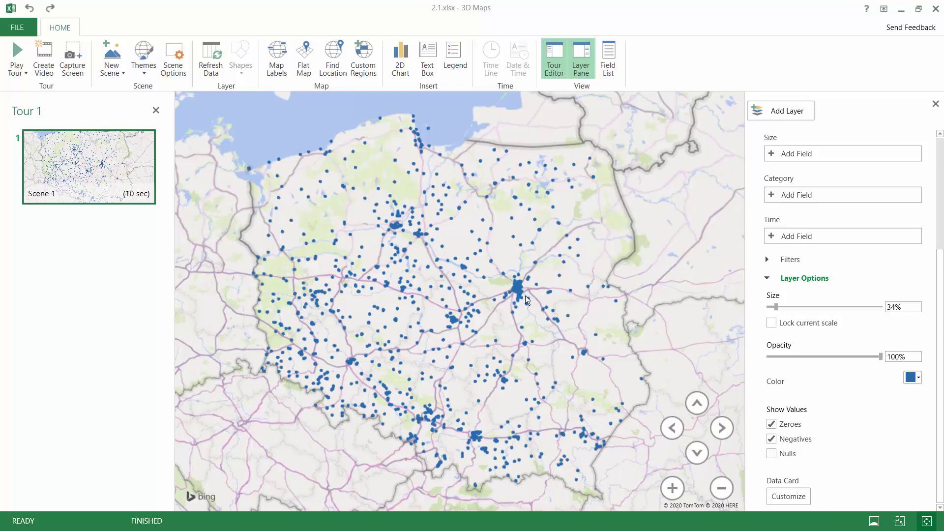
Switch the globe to a Flat Map of Poland
{"action": "scroll", "coordinate": [525, 296], "scroll_direction": "up", "scroll_amount": 5}
{"action": "scroll", "coordinate": [458, 296], "scroll_direction": "down", "scroll_amount": 5}
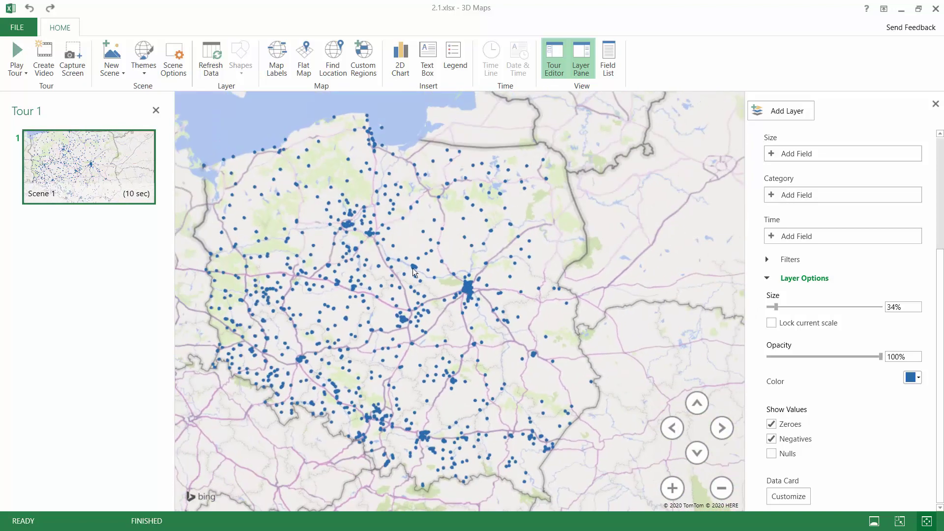
{"action": "left_click", "coordinate": [304, 54]}
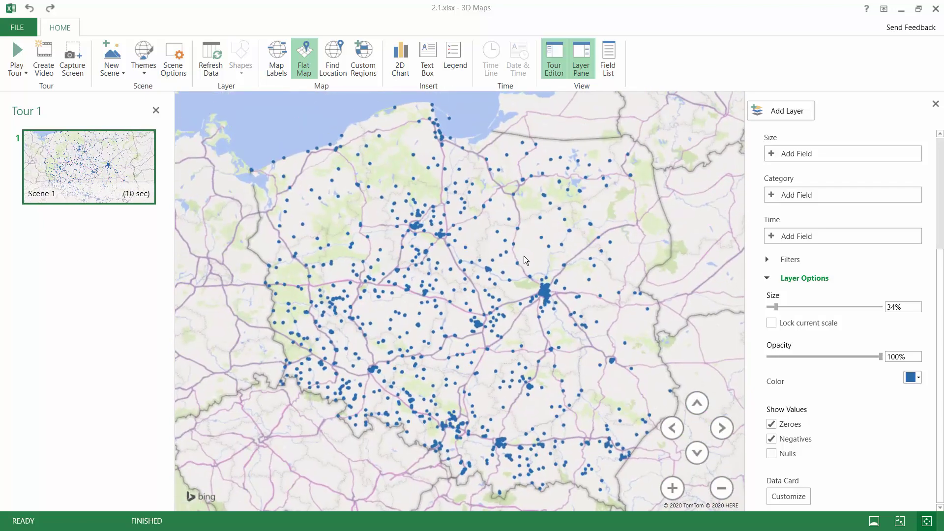
{"action": "left_click_drag", "start_coordinate": [941, 336], "coordinate": [941, 179]}
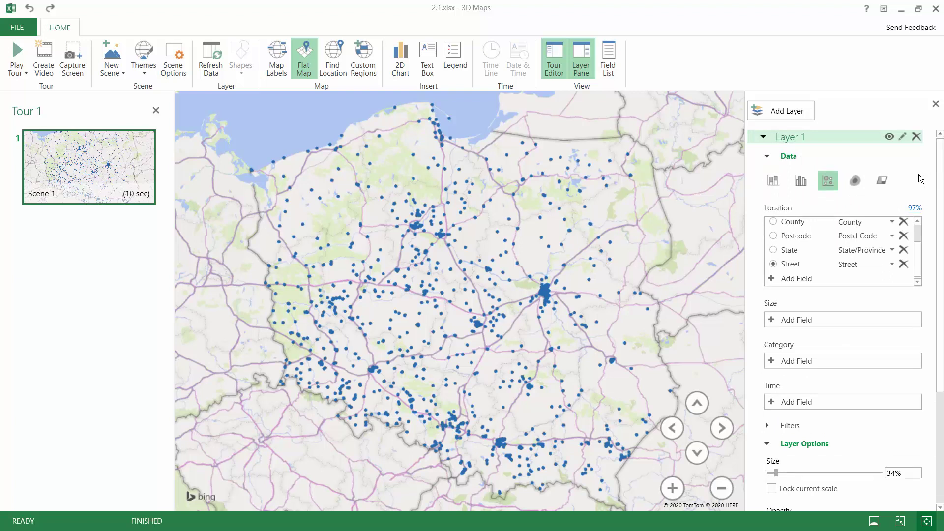
Copy the unmapped addresses from the 97% Mapping Confidence report, then close it
{"action": "left_click", "coordinate": [915, 209]}
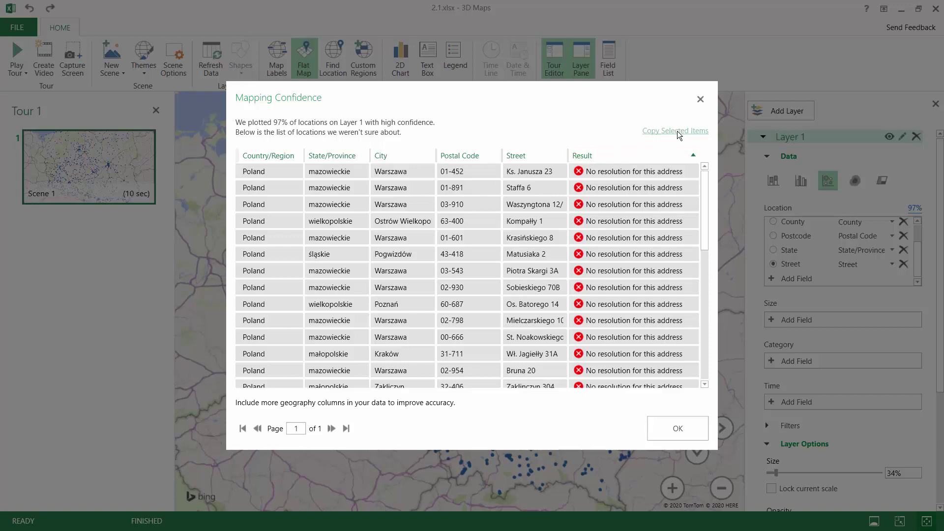
{"action": "left_click", "coordinate": [700, 100]}
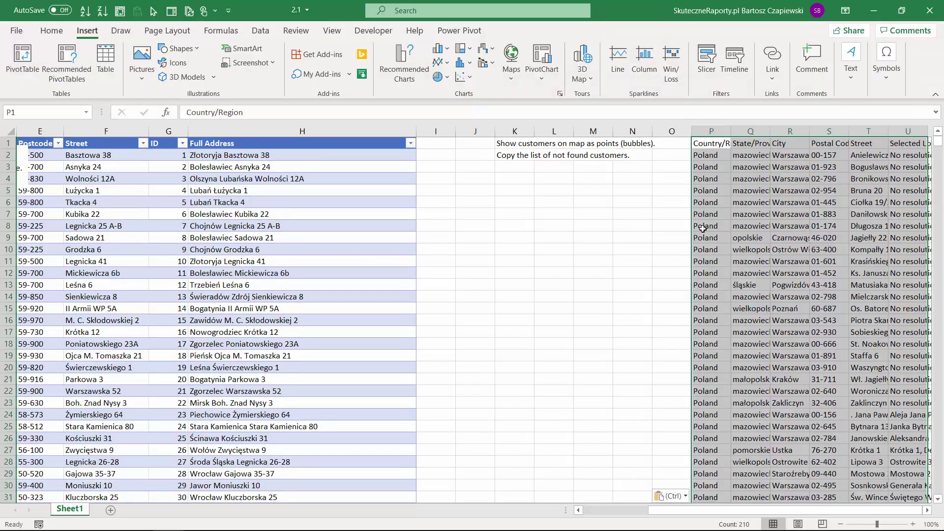
Check the unmapped address rows pasted at P1 with 'No resolution' results
{"action": "scroll", "coordinate": [757, 245], "scroll_direction": "down", "scroll_amount": 7}
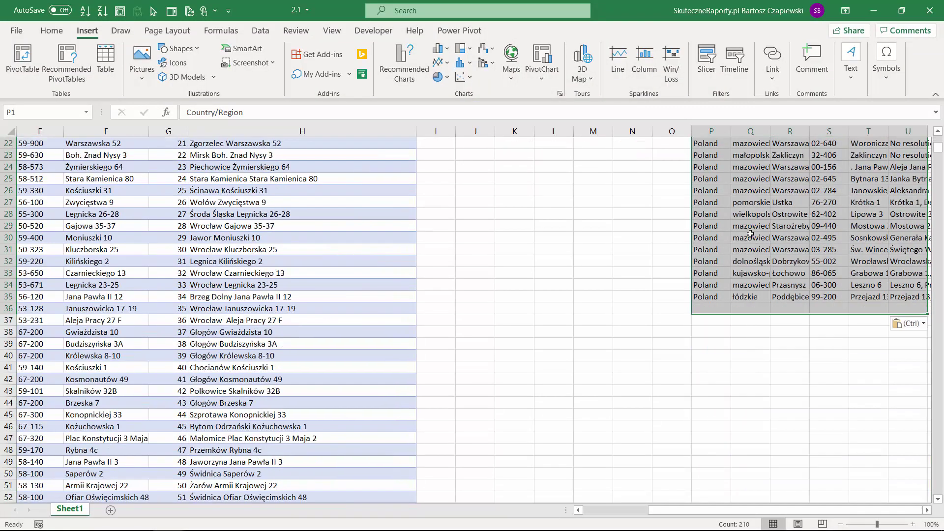
{"action": "scroll", "coordinate": [749, 237], "scroll_direction": "up", "scroll_amount": 7}
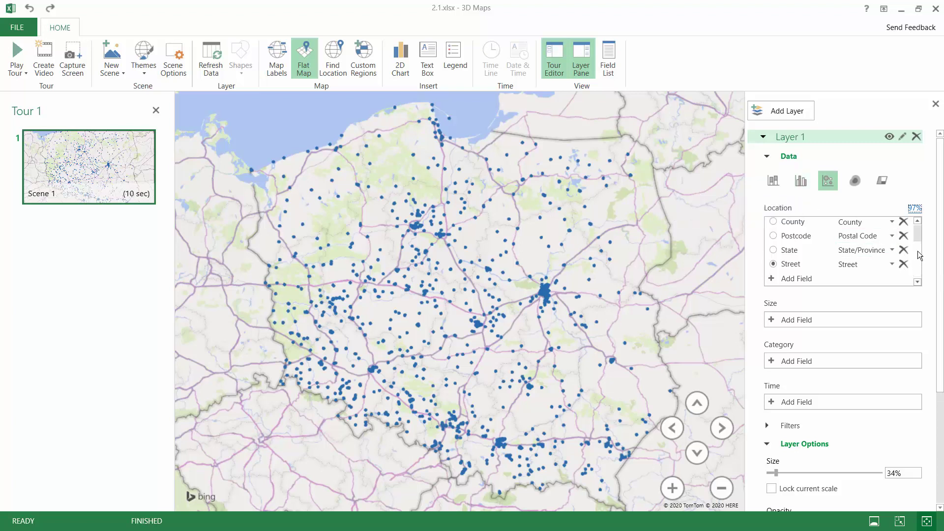
Set the layer Category to State so bubbles are coloured by voivodeship
{"action": "scroll", "coordinate": [918, 254], "scroll_direction": "up", "scroll_amount": 1}
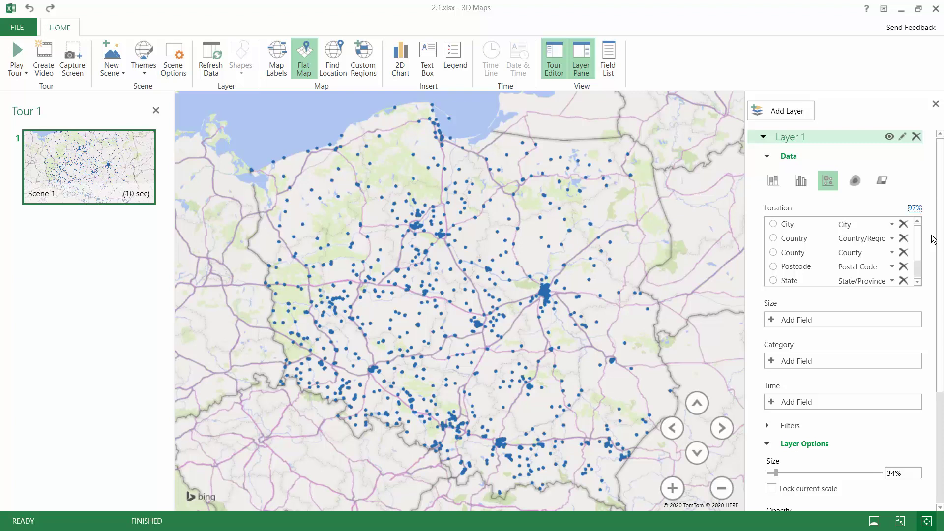
{"action": "scroll", "coordinate": [916, 247], "scroll_direction": "down", "scroll_amount": 1}
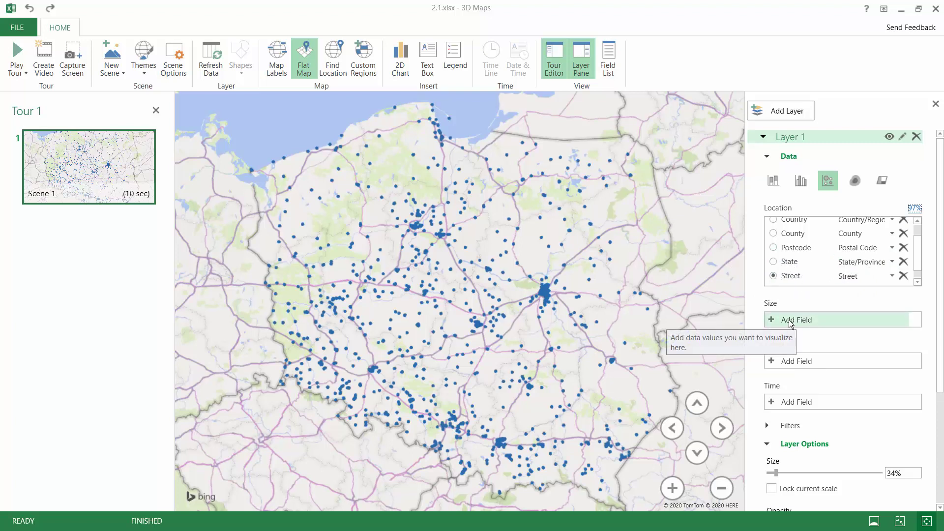
{"action": "left_click", "coordinate": [786, 362]}
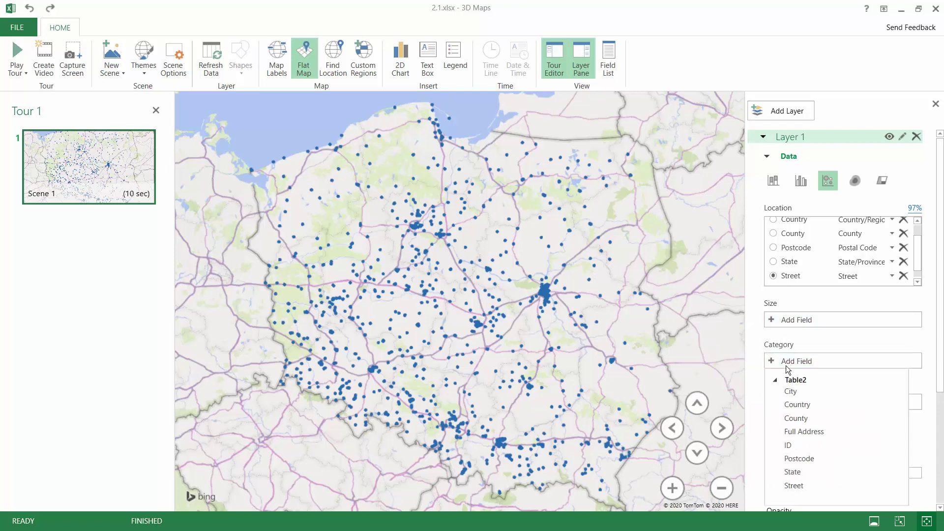
{"action": "left_click", "coordinate": [792, 471]}
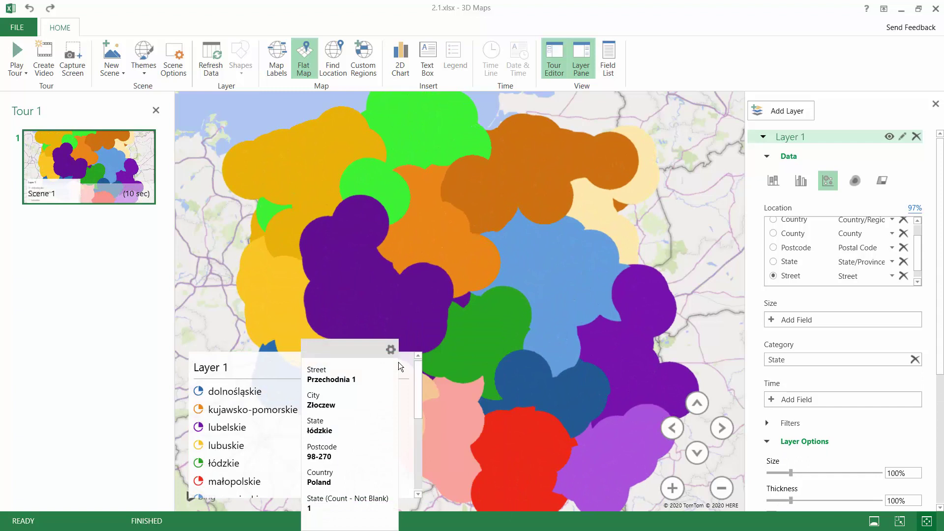
{"action": "left_click", "coordinate": [401, 363]}
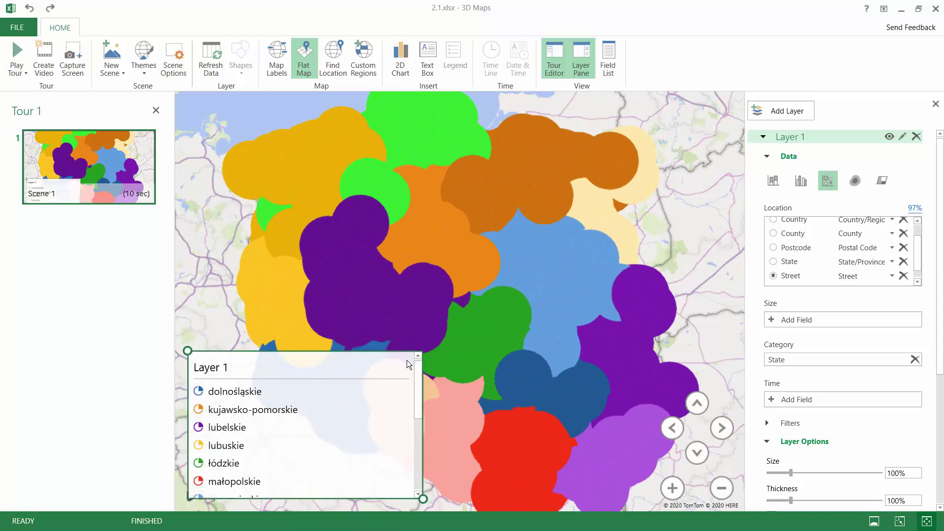
{"action": "left_click", "coordinate": [738, 328]}
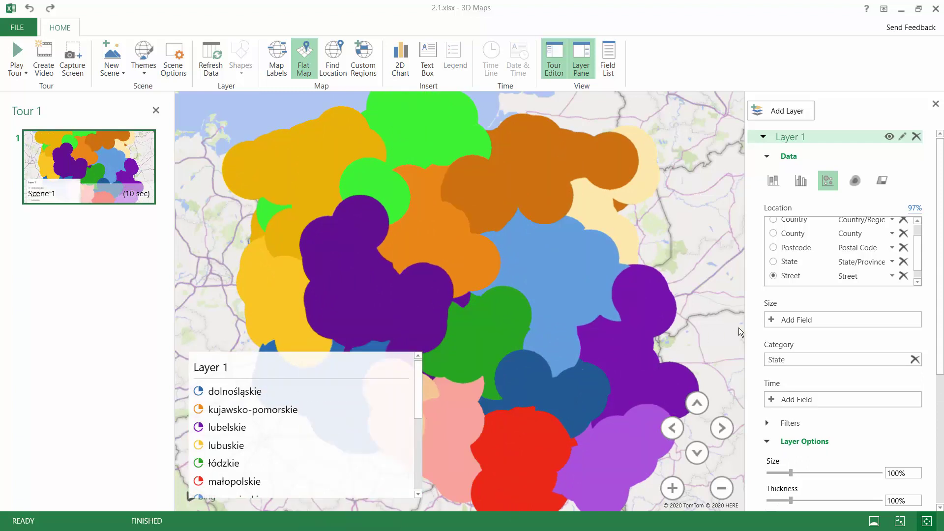
Shrink the bubbles to 8% size in Layer Options
{"action": "scroll", "coordinate": [872, 391], "scroll_direction": "down", "scroll_amount": 4}
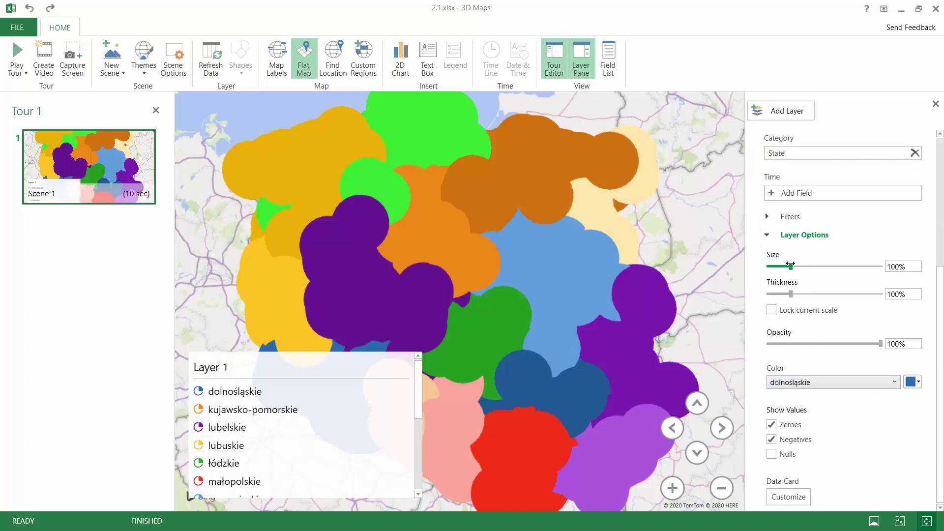
{"action": "left_click_drag", "start_coordinate": [790, 267], "coordinate": [785, 266]}
{"action": "left_click_drag", "start_coordinate": [777, 267], "coordinate": [768, 266]}
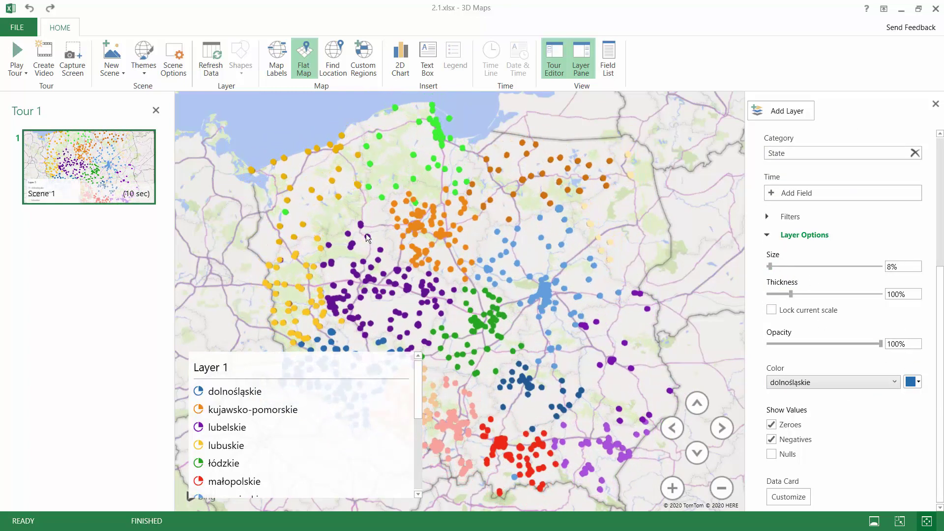
Add Scene 2 on a World Map, locating its layer by Full Address with type Full Address
{"action": "mouse_move", "coordinate": [286, 213]}
{"action": "left_click", "coordinate": [114, 76]}
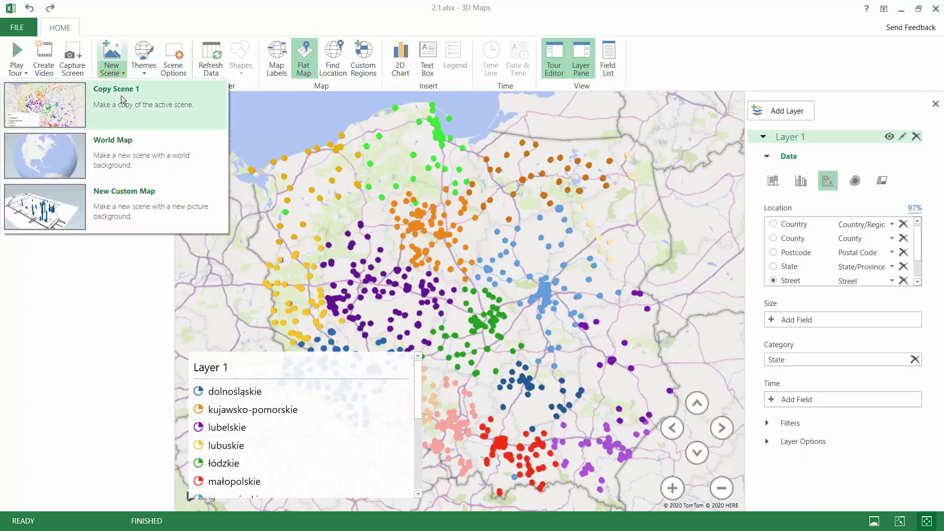
{"action": "left_click", "coordinate": [125, 146]}
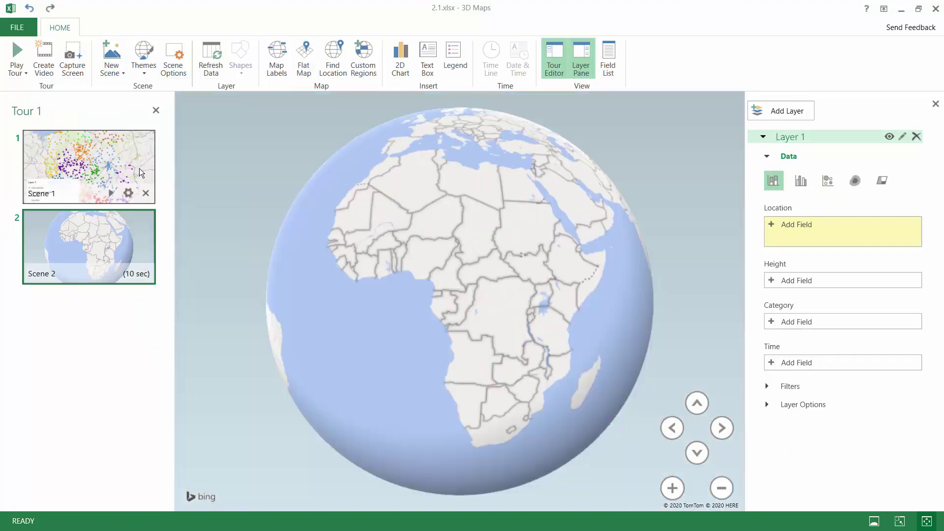
{"action": "left_click", "coordinate": [788, 224]}
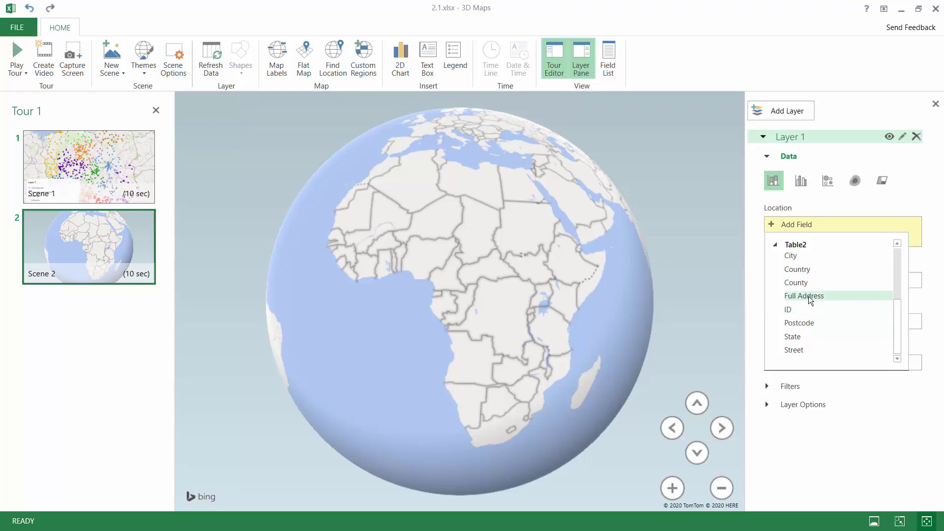
{"action": "left_click", "coordinate": [804, 296]}
{"action": "left_click", "coordinate": [900, 225]}
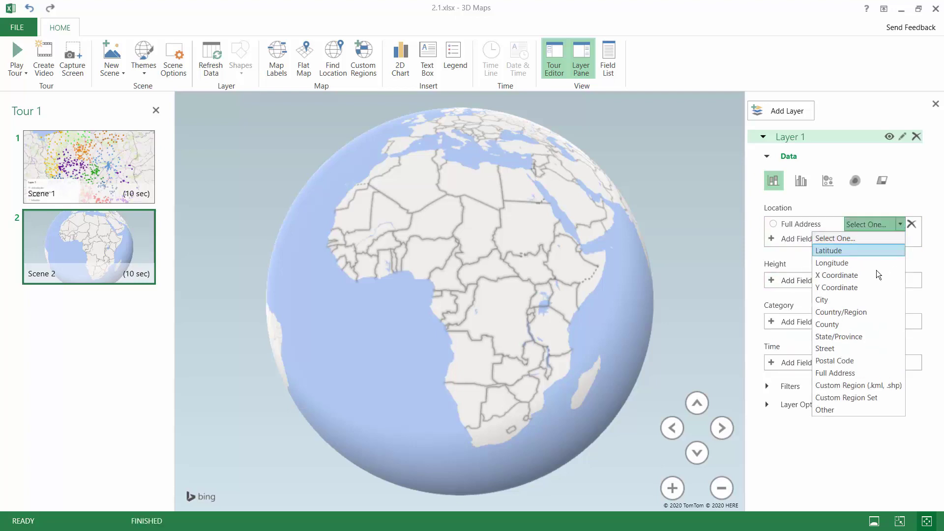
{"action": "left_click", "coordinate": [832, 373]}
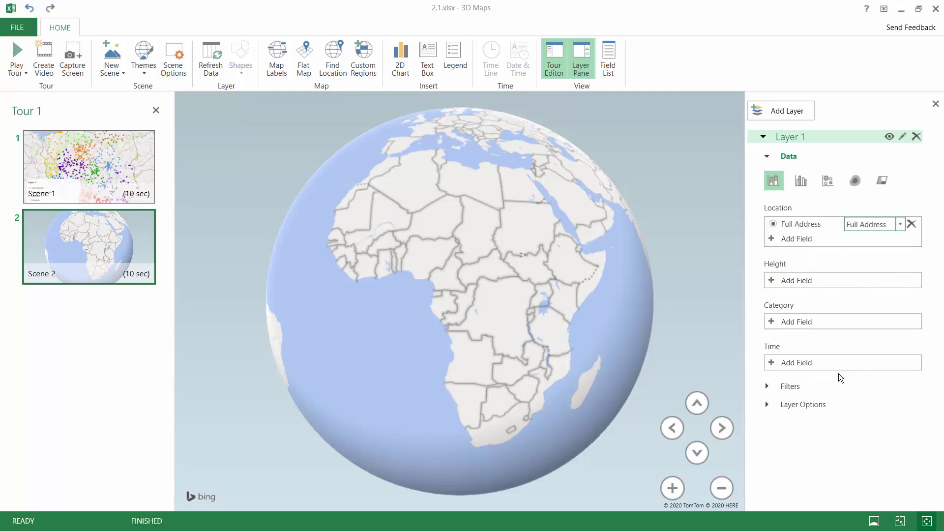
Add Country as a second Location field for Scene 2's layer
{"action": "left_click", "coordinate": [789, 239]}
{"action": "scroll", "coordinate": [799, 315], "scroll_direction": "down", "scroll_amount": 3}
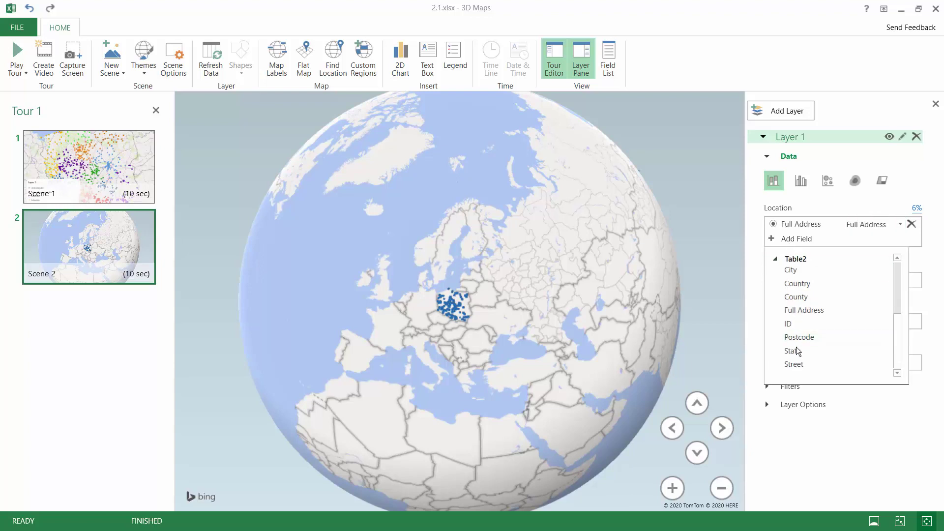
{"action": "left_click_drag", "start_coordinate": [797, 365], "coordinate": [803, 372]}
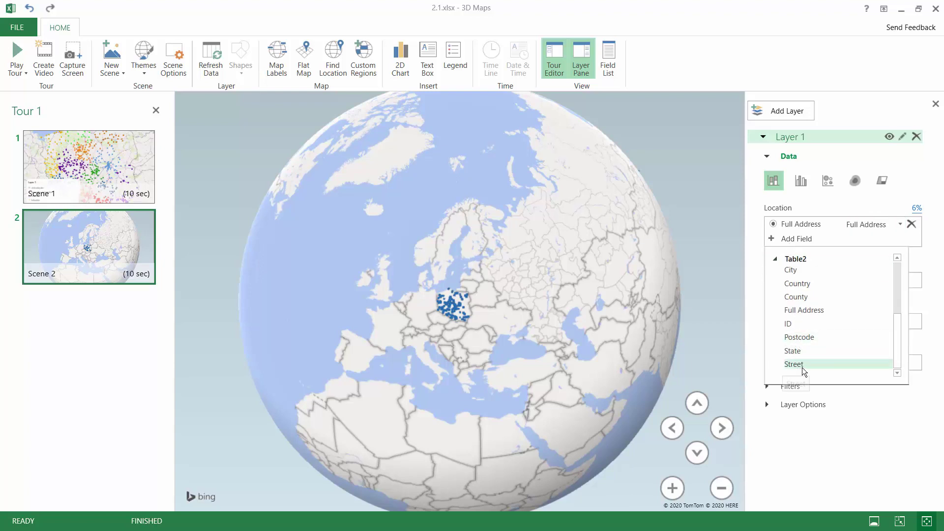
{"action": "left_click", "coordinate": [796, 283]}
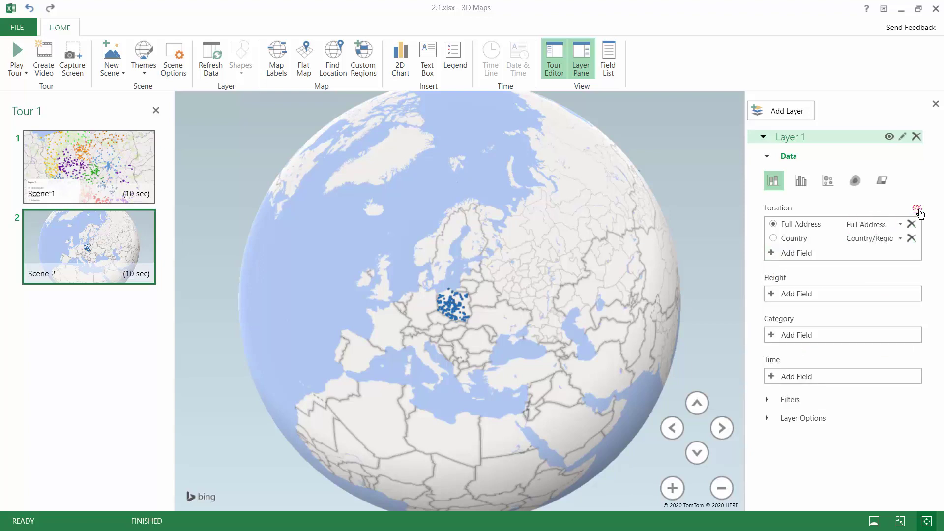
{"action": "scroll", "coordinate": [444, 344], "scroll_direction": "up", "scroll_amount": 5}
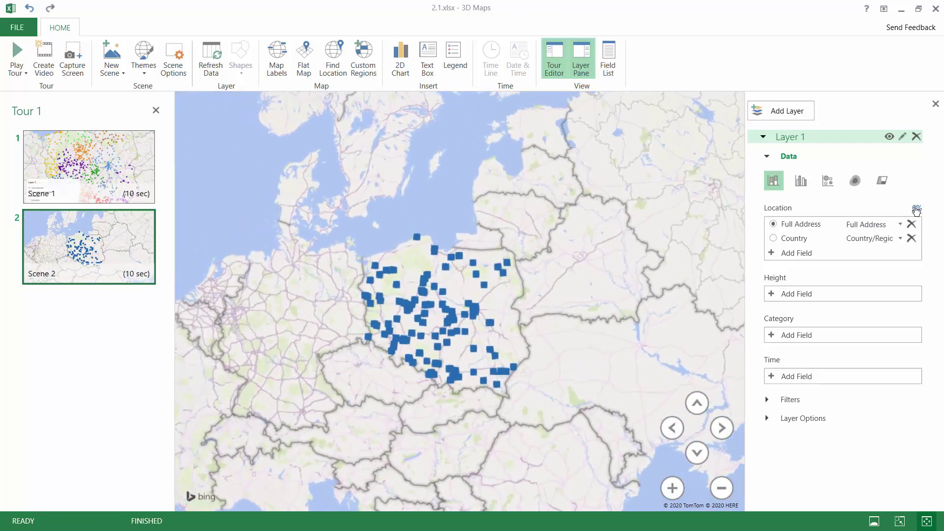
Review the 6% Mapping Confidence report, then close it
{"action": "left_click", "coordinate": [917, 209]}
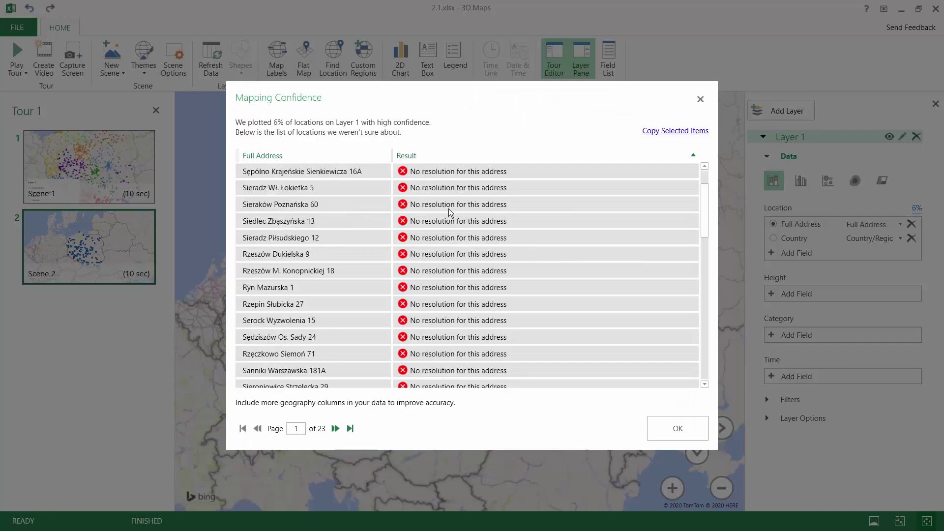
{"action": "scroll", "coordinate": [451, 212], "scroll_direction": "down", "scroll_amount": 6}
{"action": "scroll", "coordinate": [472, 237], "scroll_direction": "up", "scroll_amount": 7}
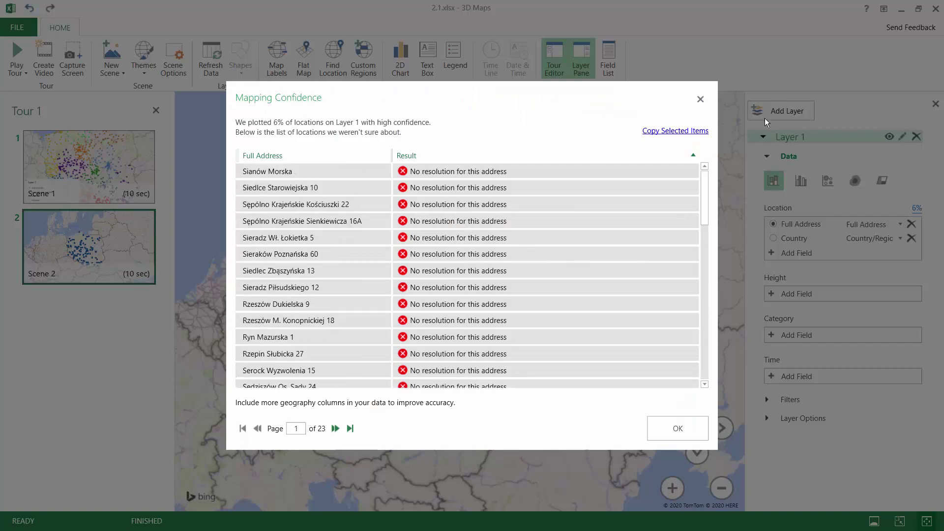
{"action": "left_click", "coordinate": [701, 99]}
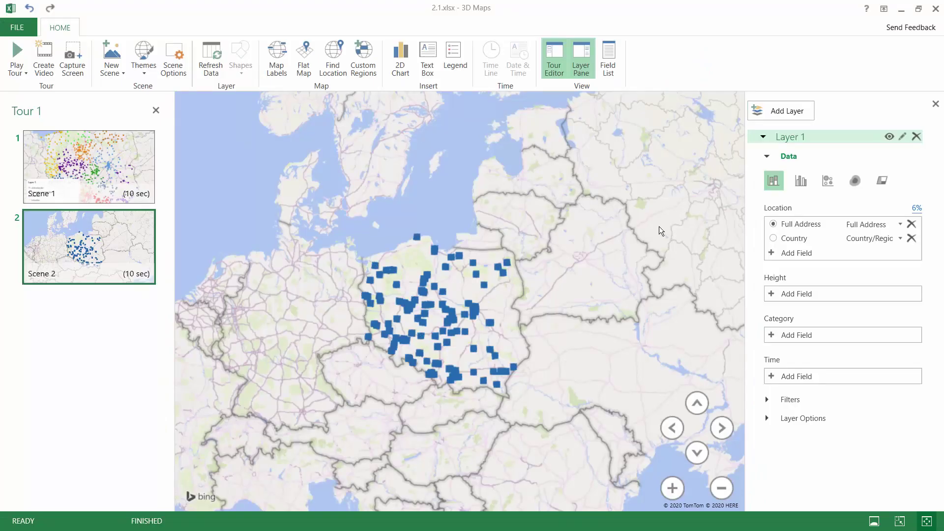